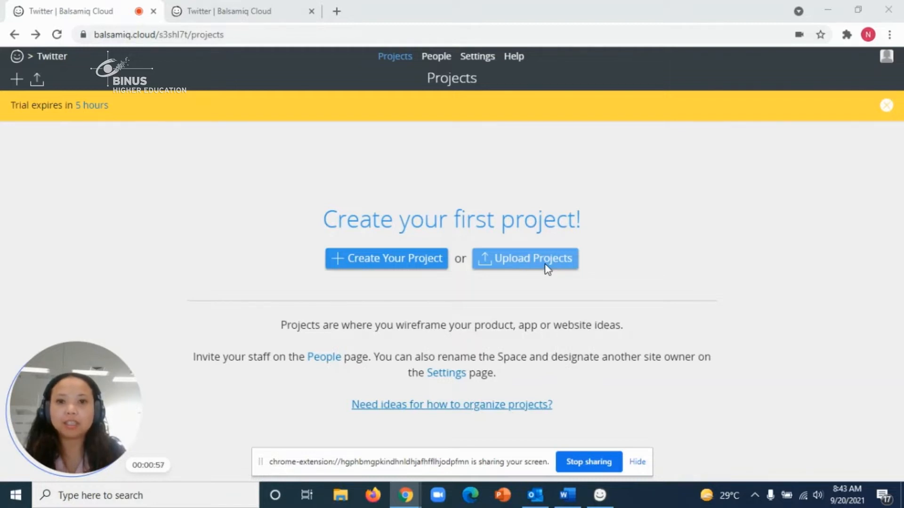
- Create a new project and rename its first wireframe to "Log In"
click(408, 268)
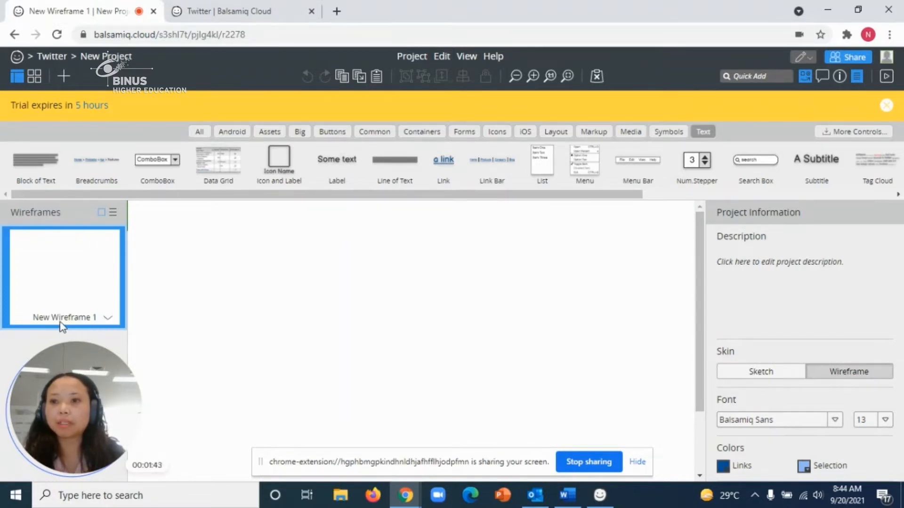
click(106, 317)
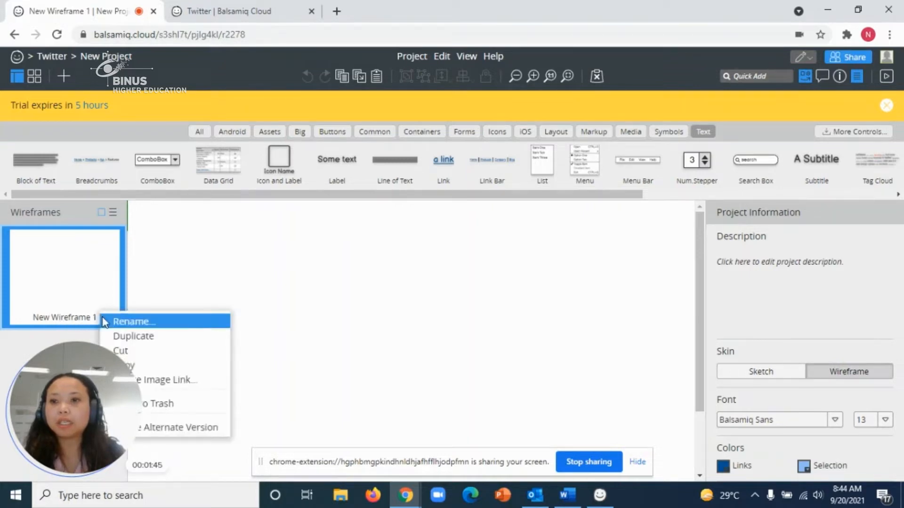
click(129, 323)
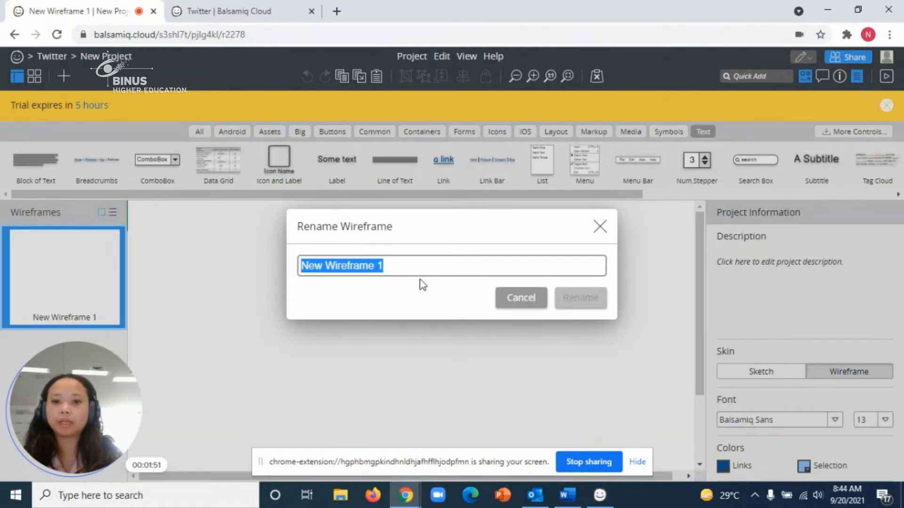
text(Log)
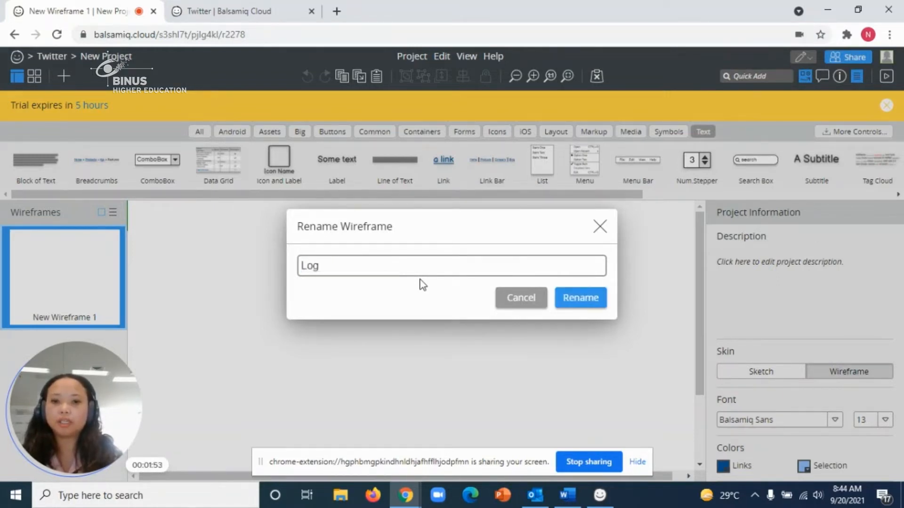
text( In)
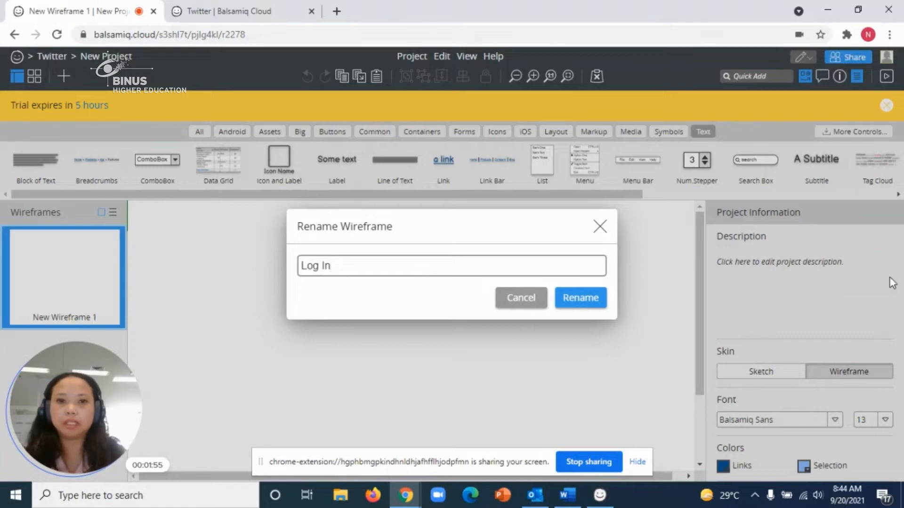
click(584, 297)
mouse_move(104, 283)
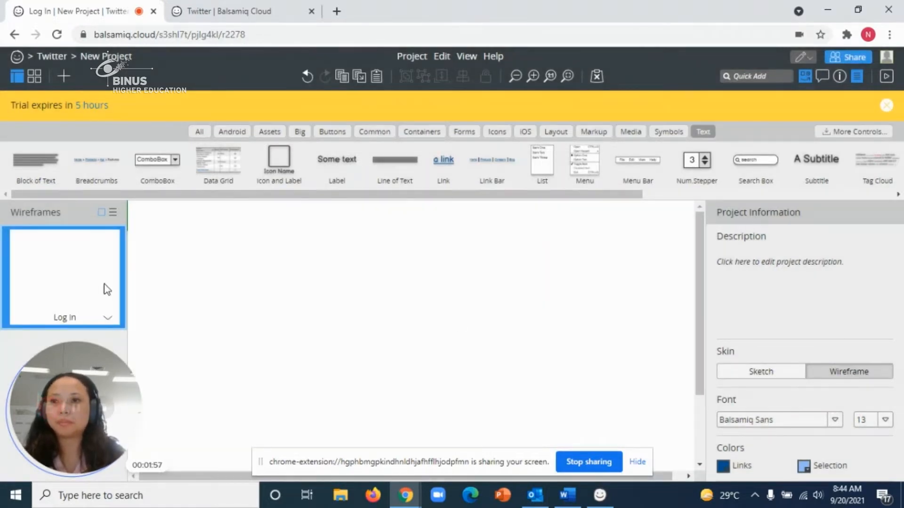
- Add a second wireframe to the project and return to the Log In wireframe
click(112, 322)
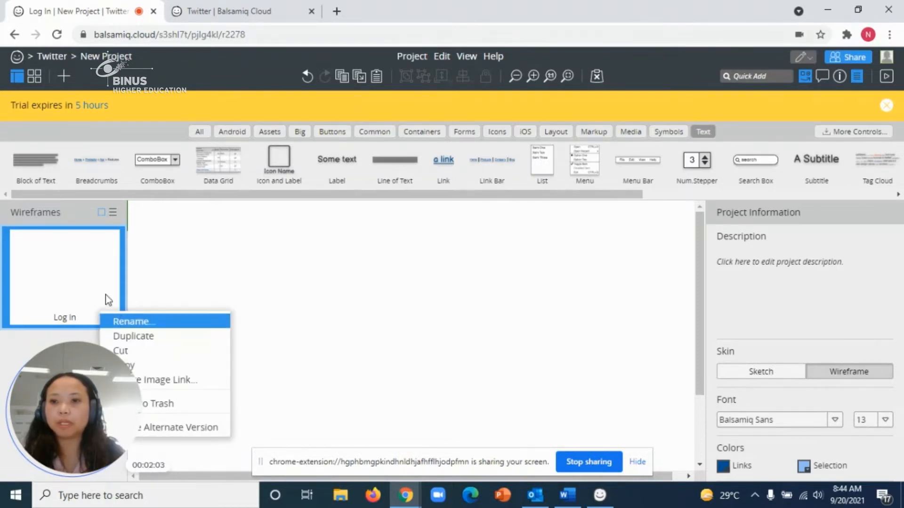
click(141, 273)
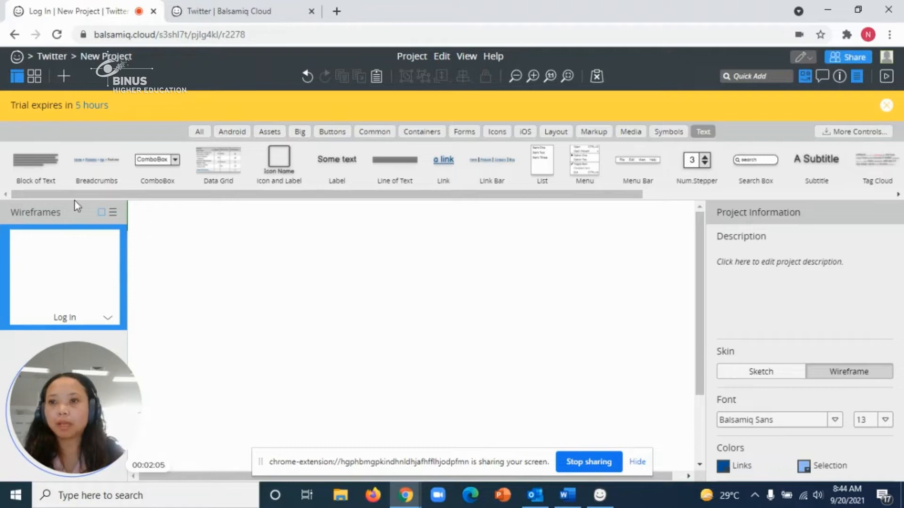
click(65, 75)
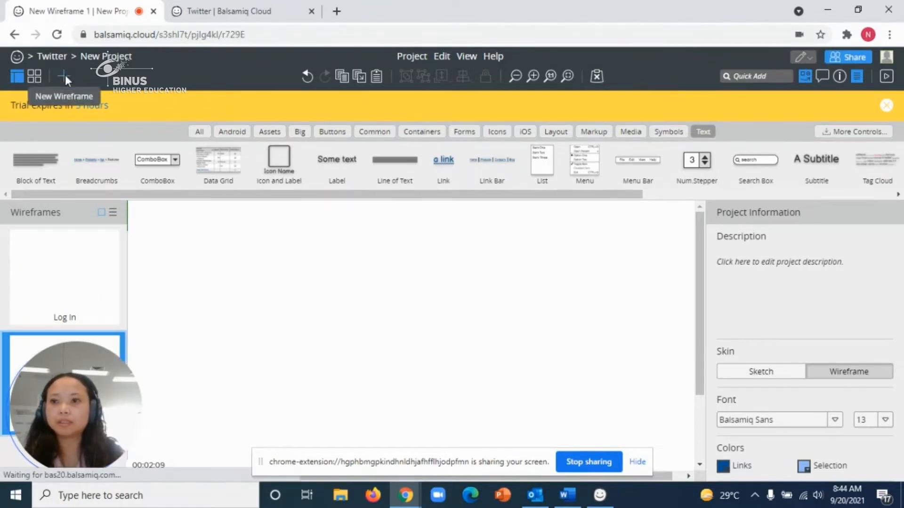
click(96, 252)
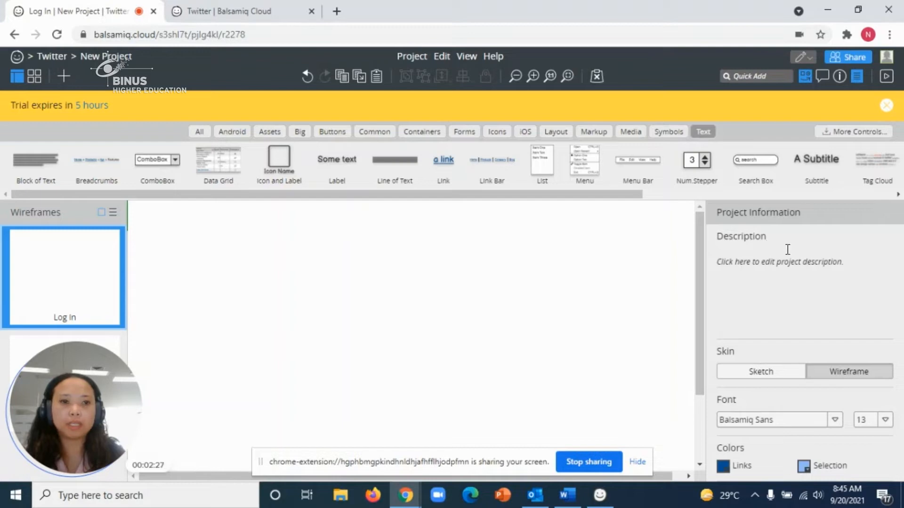
- Set the project description to "Website untuk Edukasi" and save it
click(758, 261)
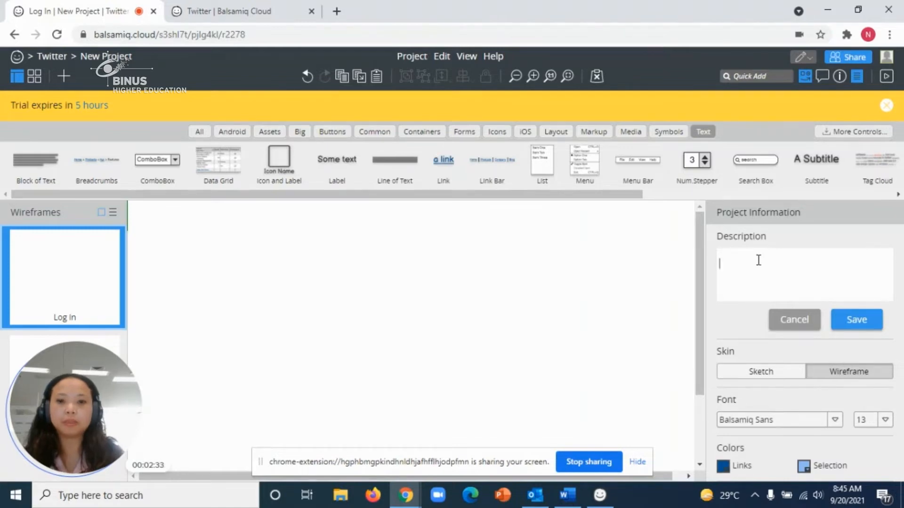
text(Website)
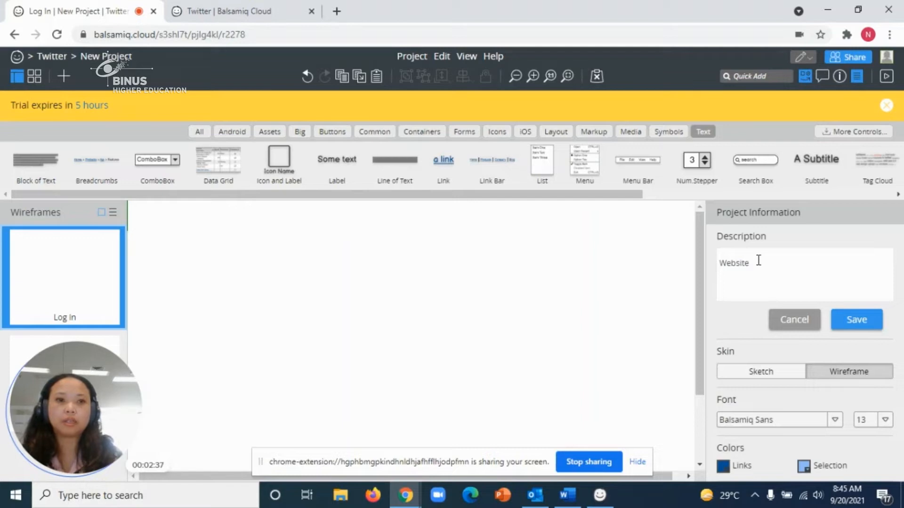
text( untuk )
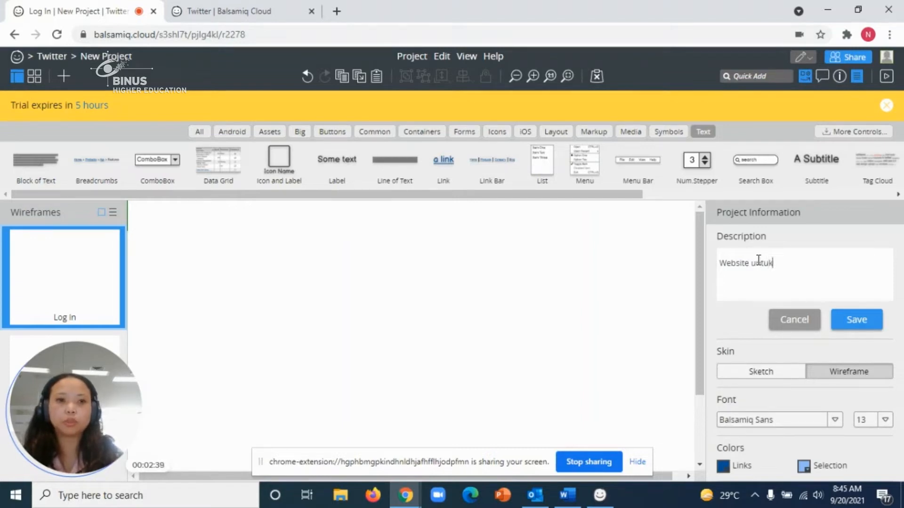
text(Edukasi)
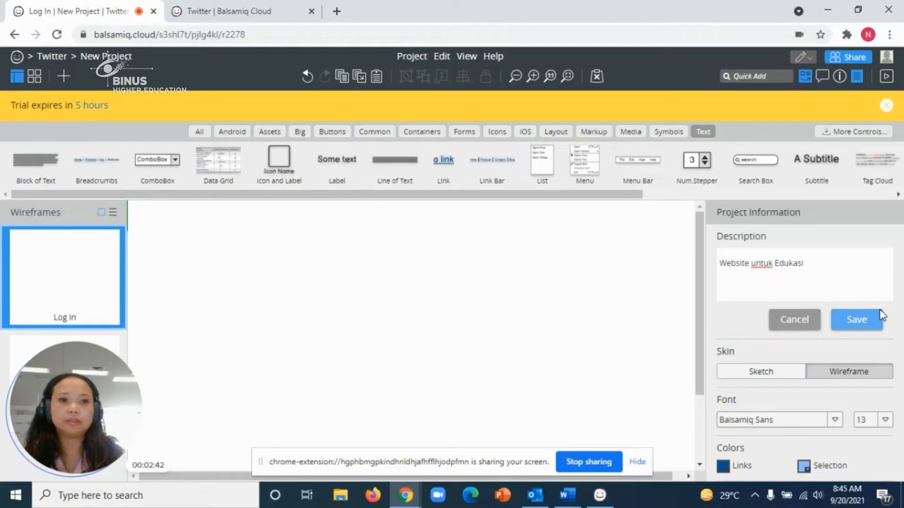
click(857, 320)
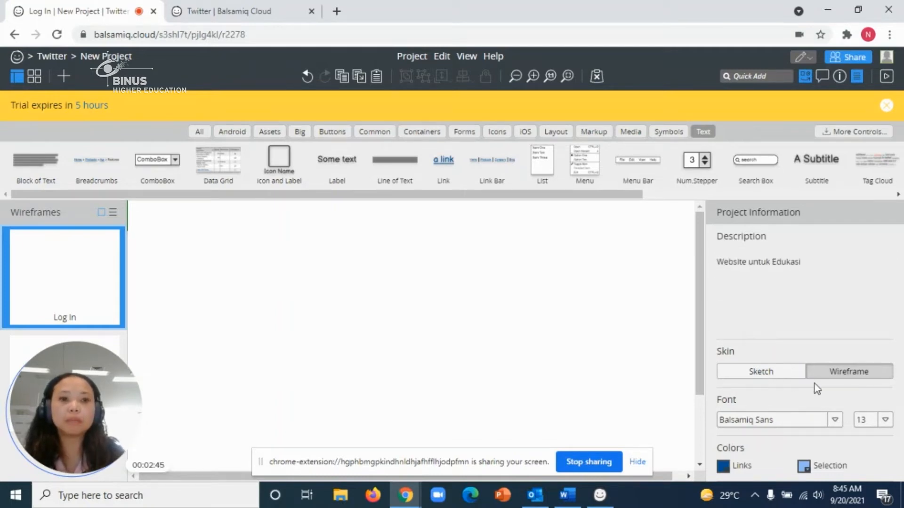
- Review the project's skin, font, font size and link colour options, keeping the Wireframe skin
click(780, 377)
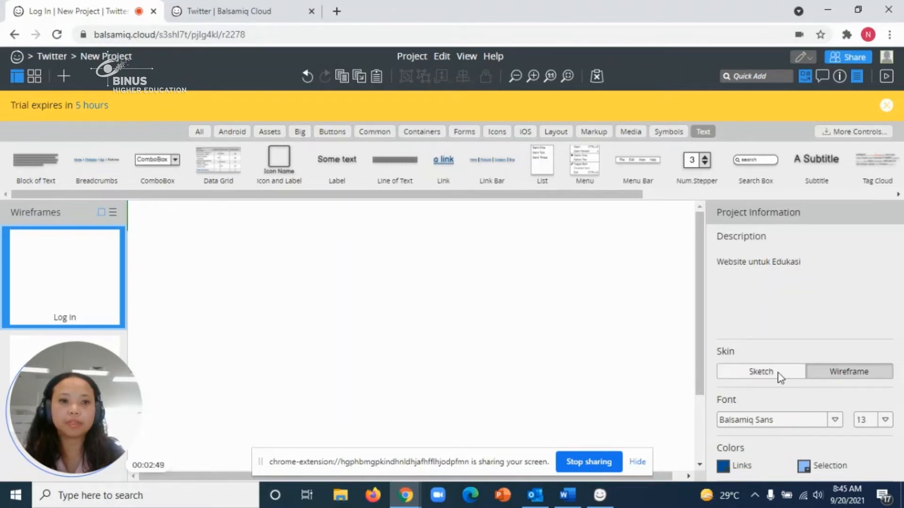
click(840, 376)
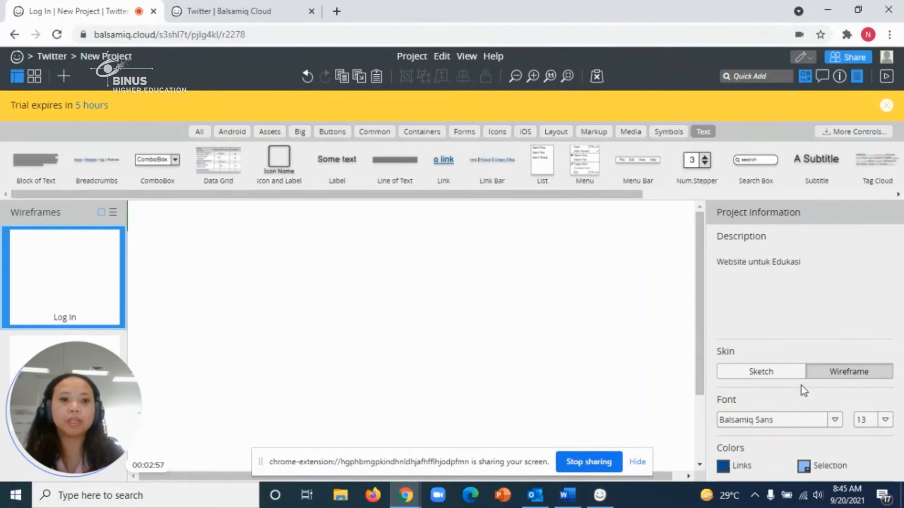
click(834, 422)
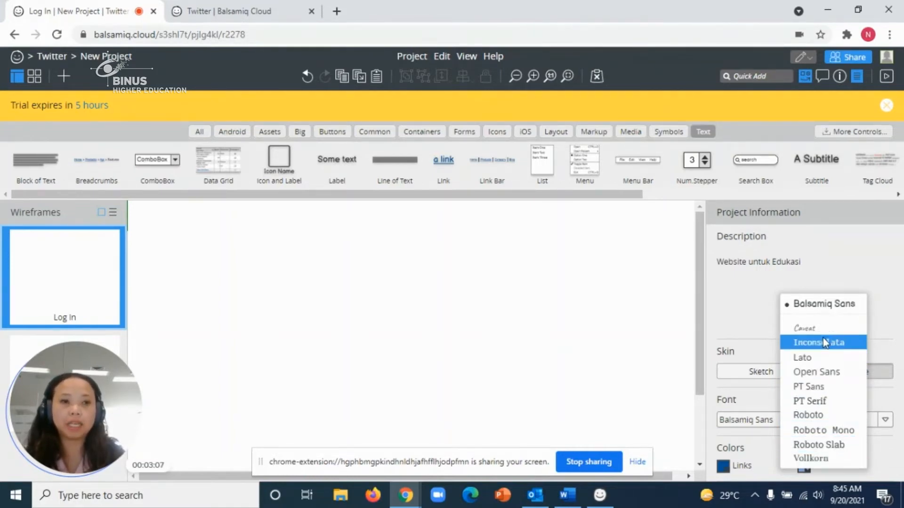
click(753, 398)
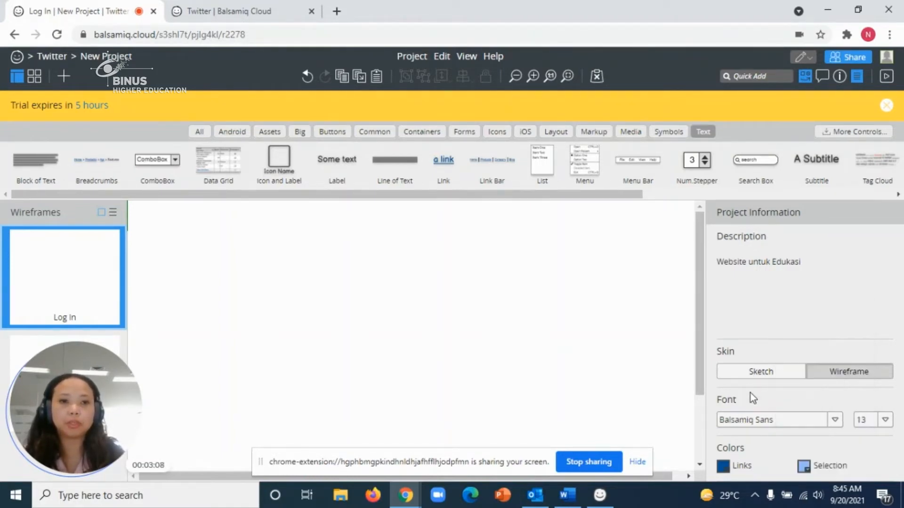
click(894, 422)
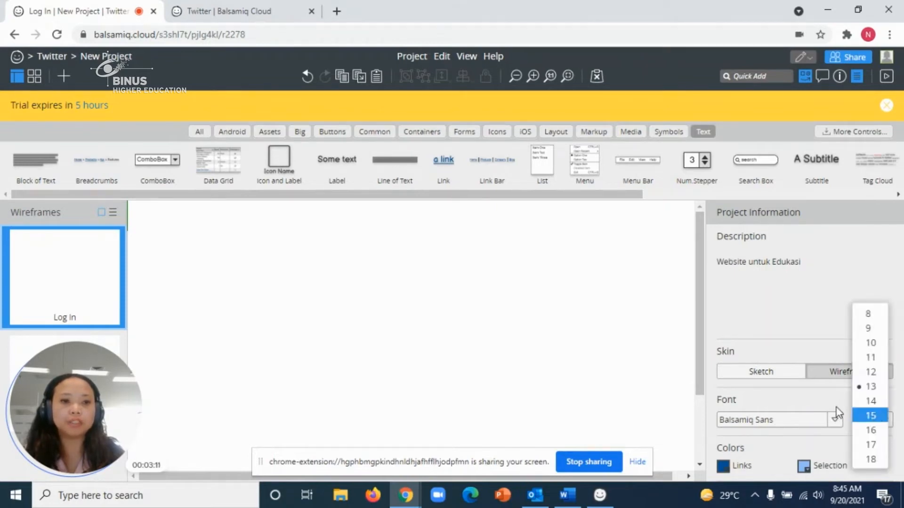
click(810, 396)
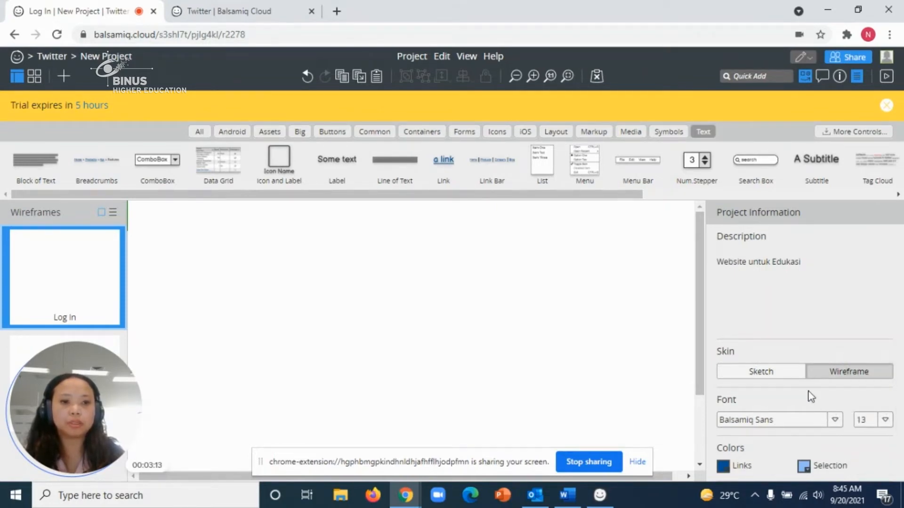
click(724, 467)
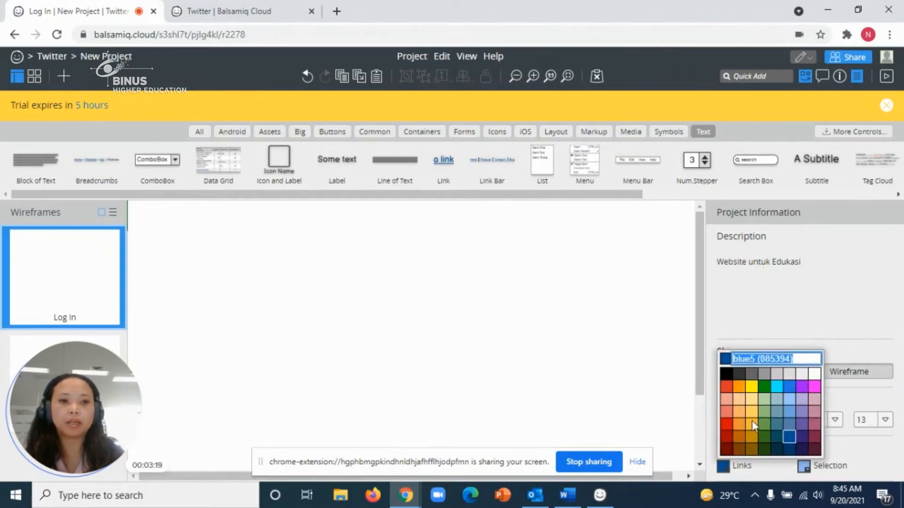
click(861, 395)
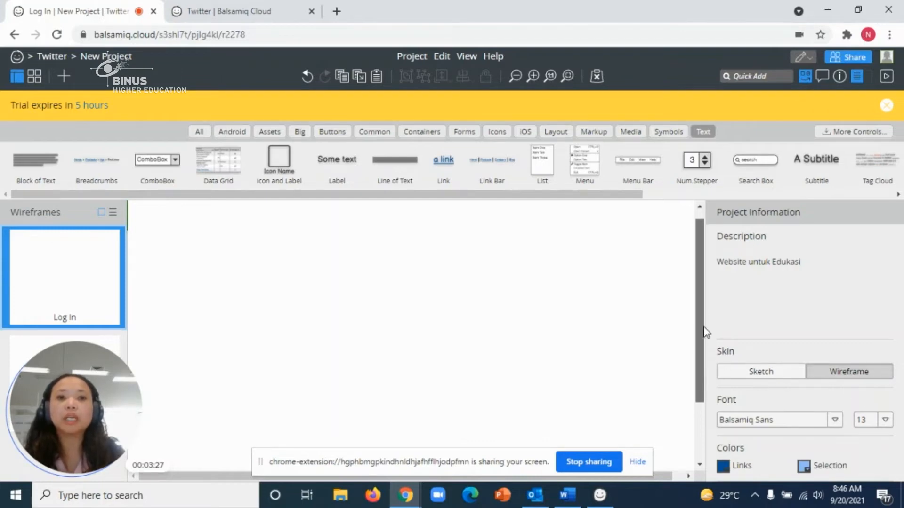
- Browse the controls offered in the Android, Assets, Big, Buttons and Common categories
scroll(703, 329, up, 1)
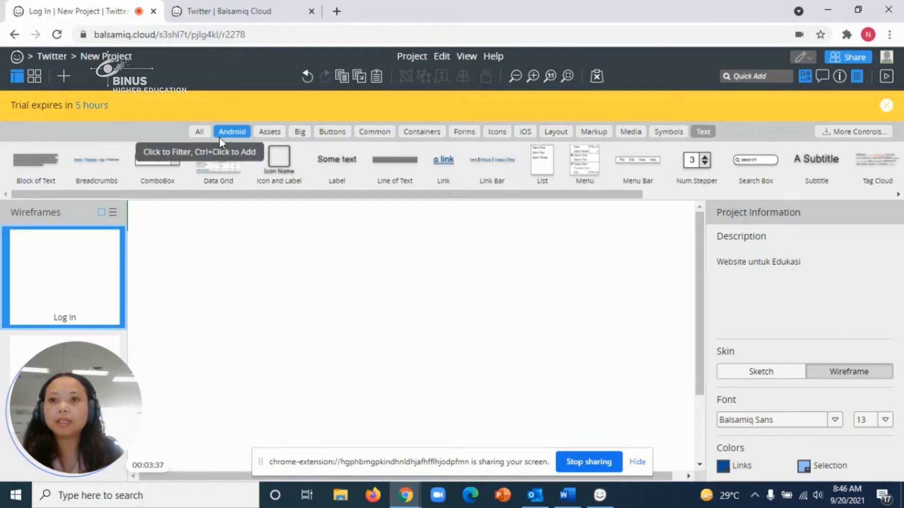
click(231, 137)
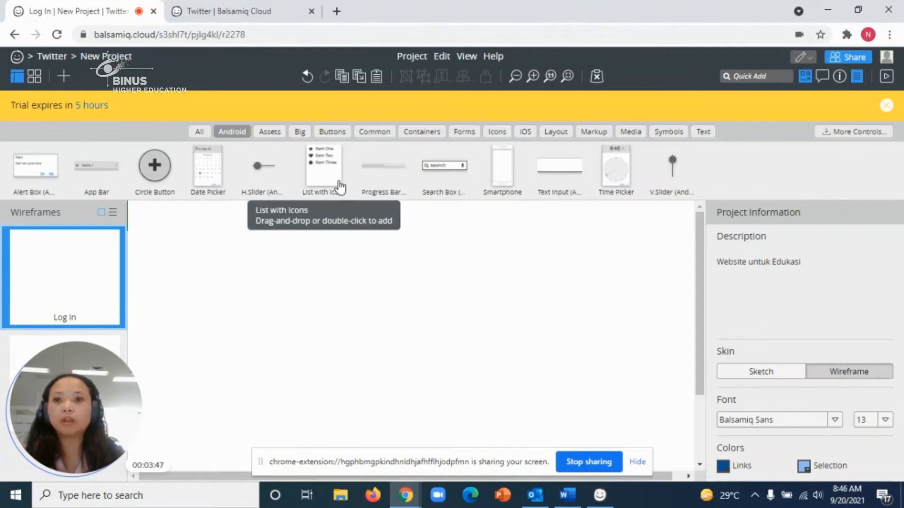
click(273, 134)
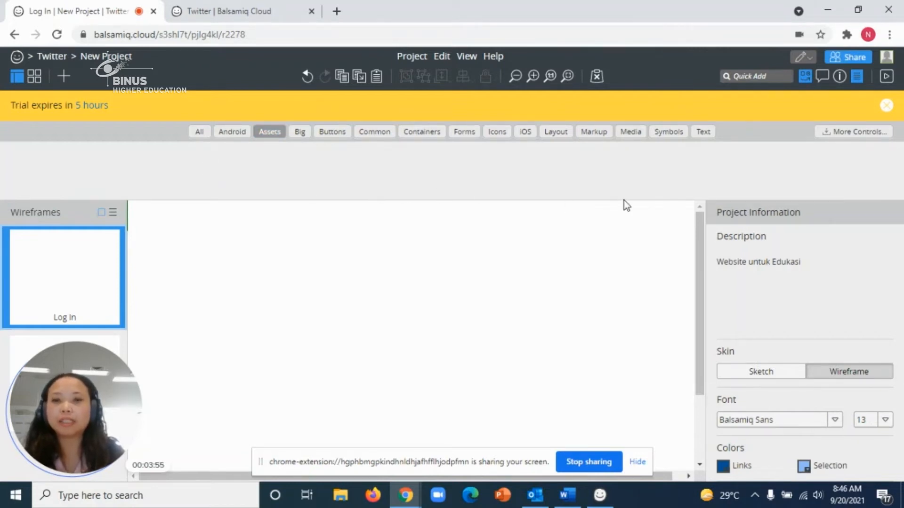
click(300, 132)
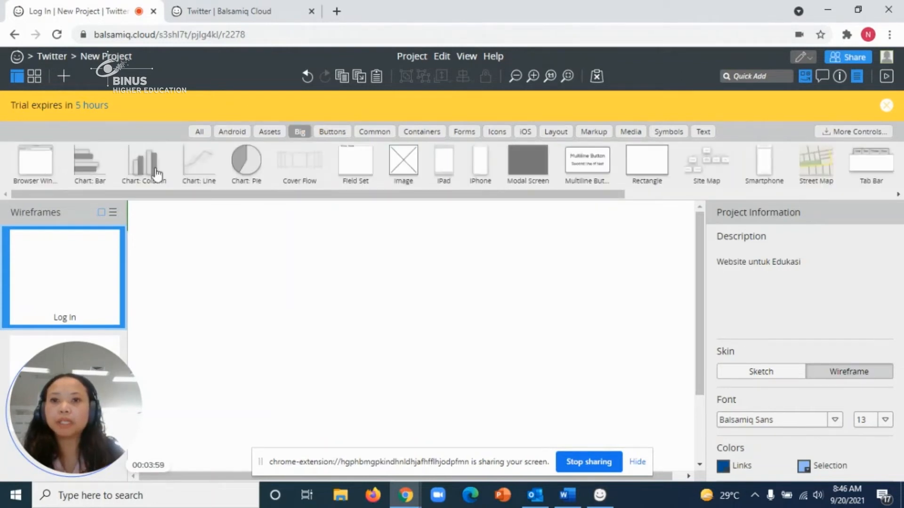
drag(611, 195, 470, 204)
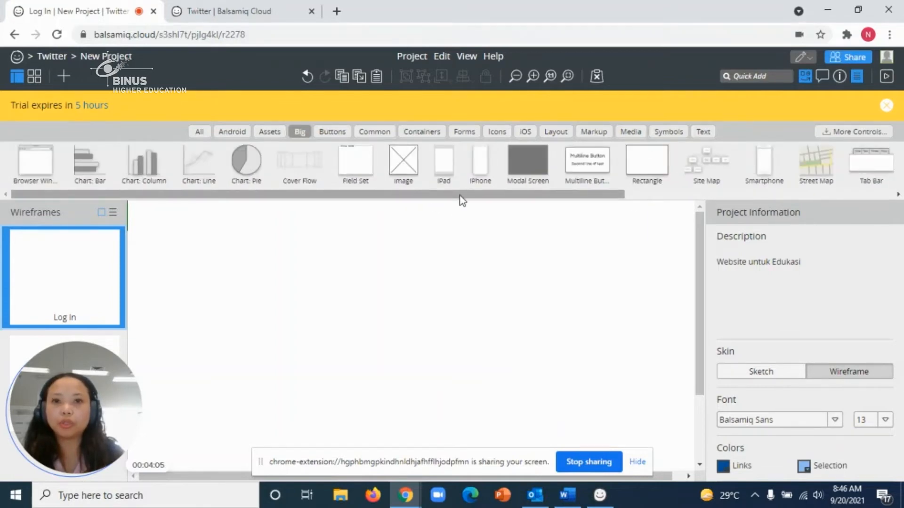
click(329, 132)
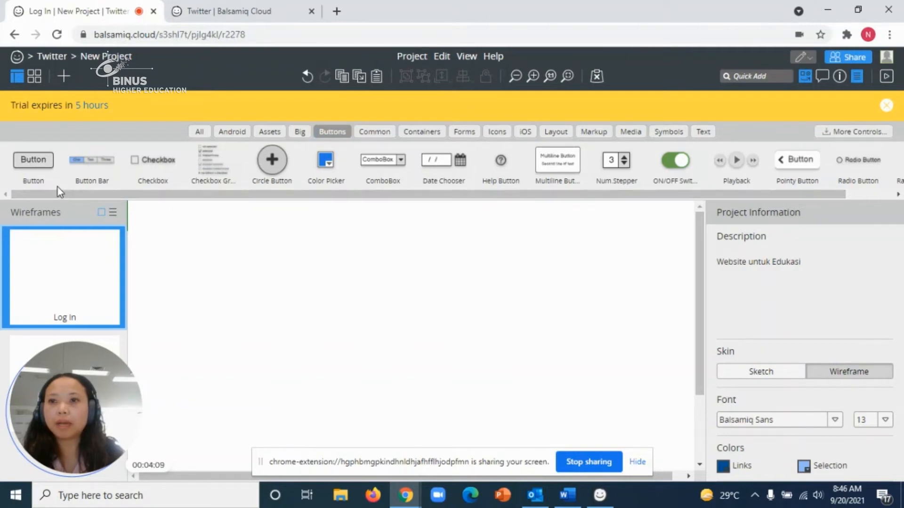
drag(163, 195, 215, 204)
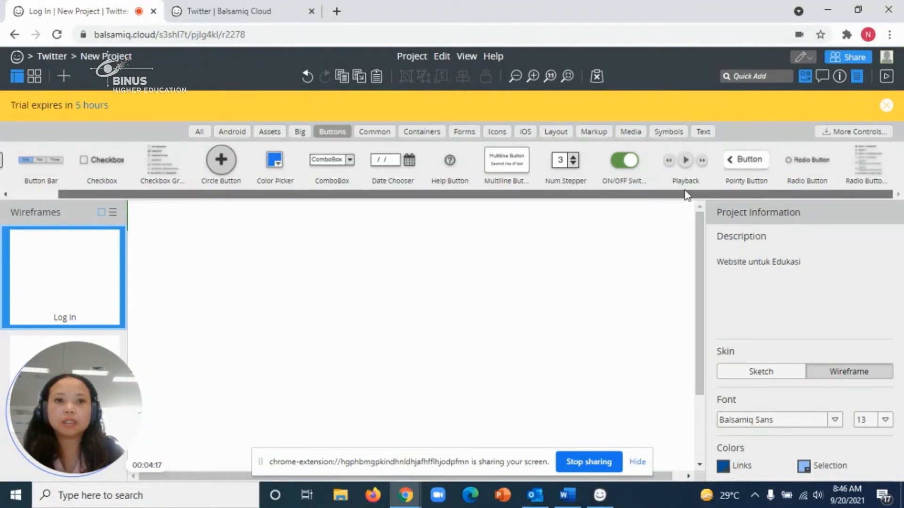
click(375, 135)
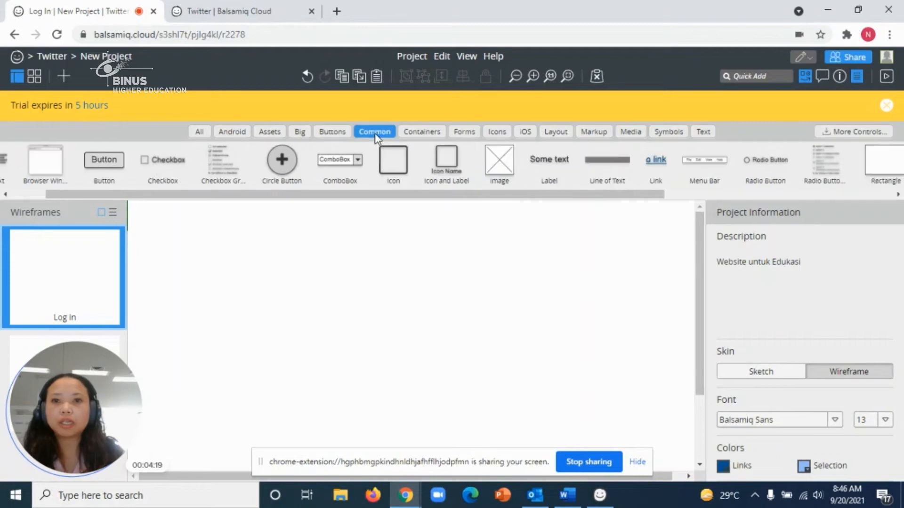
drag(394, 193, 306, 202)
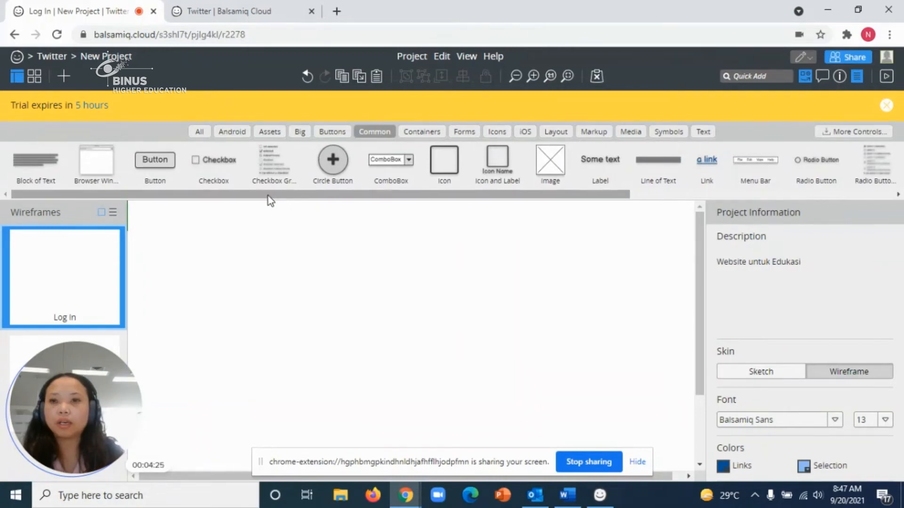
- Place a Browser Window container in the middle of the Log In wireframe and select it
click(430, 133)
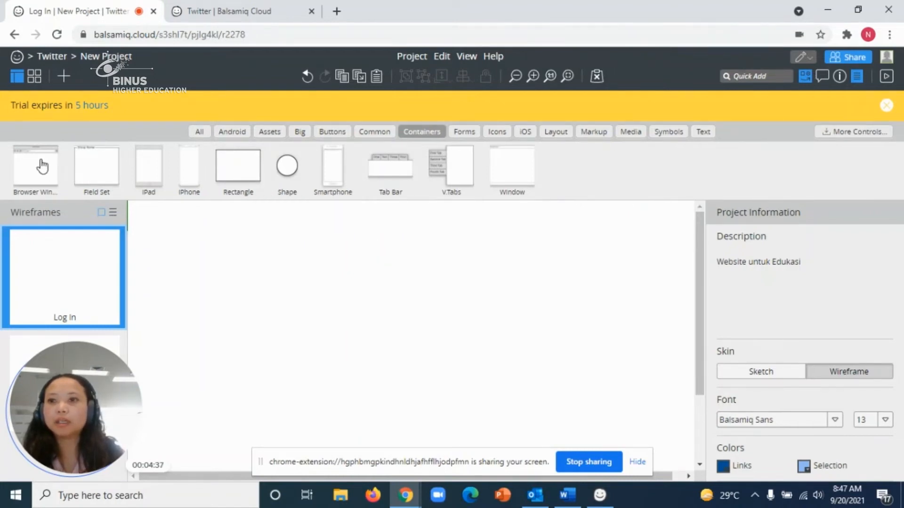
drag(37, 162, 414, 309)
click(414, 219)
scroll(205, 268, down, 1)
scroll(205, 267, up, 1)
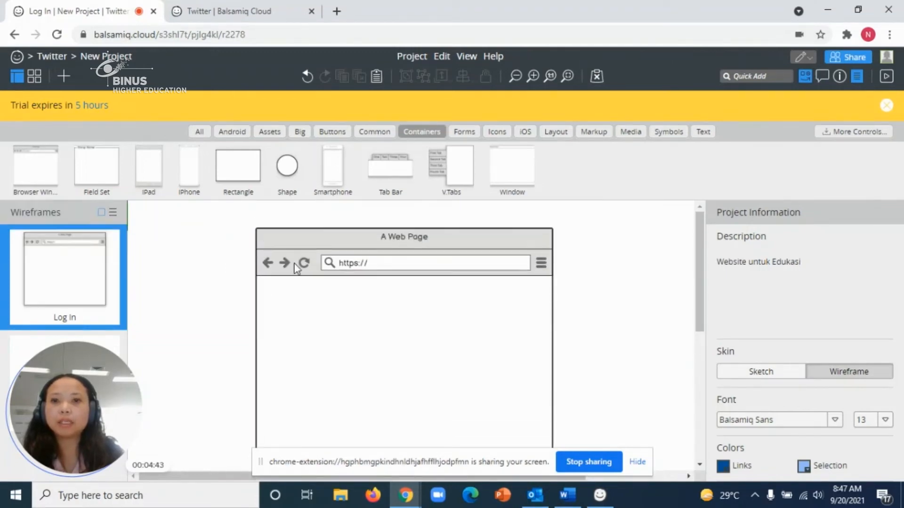
click(459, 273)
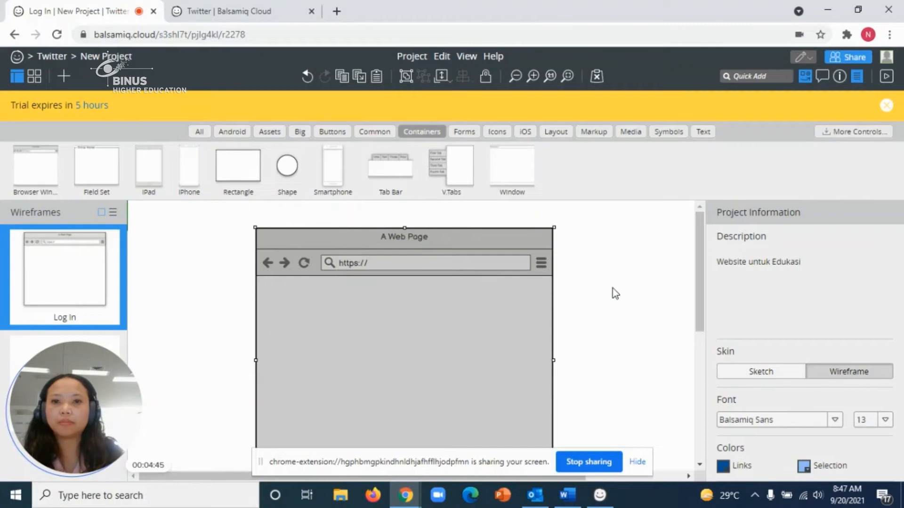
- Widen the Browser Window container in the Log In wireframe slightly by extending its right side outward
scroll(612, 289, down, 2)
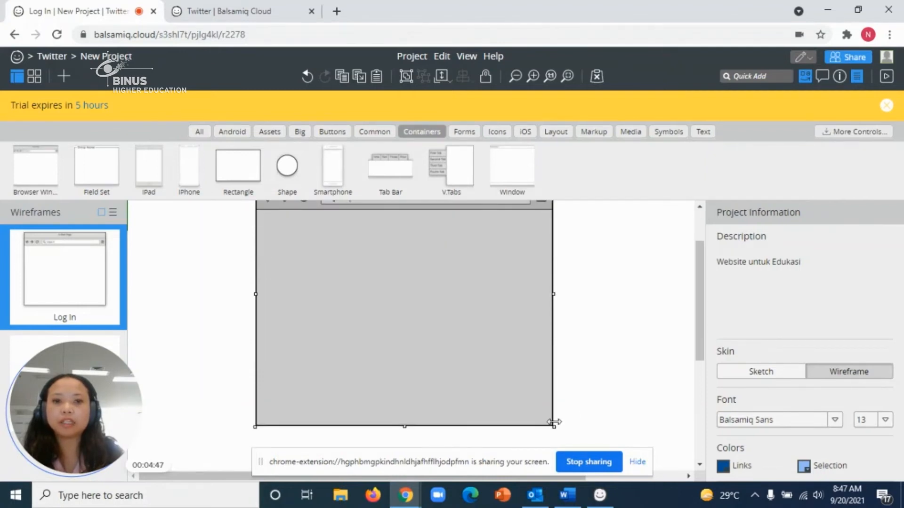
drag(555, 427, 576, 429)
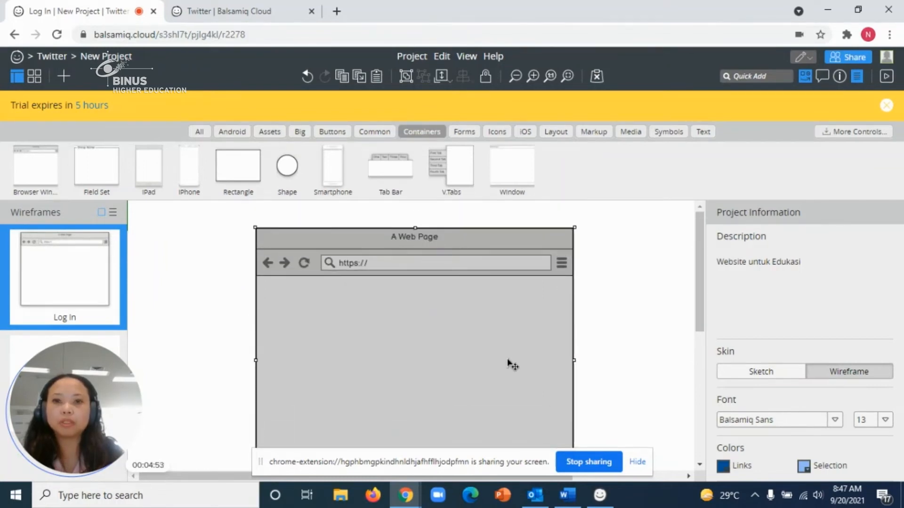
scroll(511, 365, up, 1)
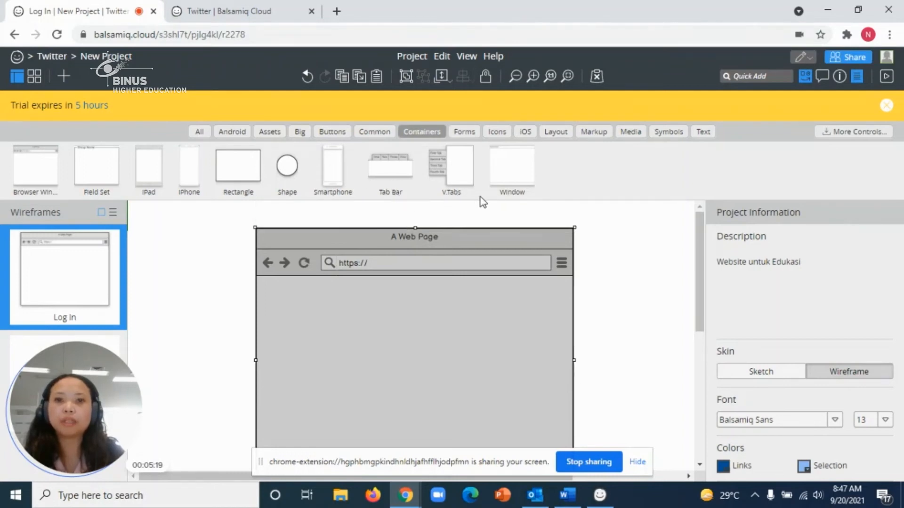
- Browse the controls offered in the Forms, Icons, iOS, Layout, Markup, Media, Symbols and Text categories
click(465, 133)
drag(478, 199, 860, 197)
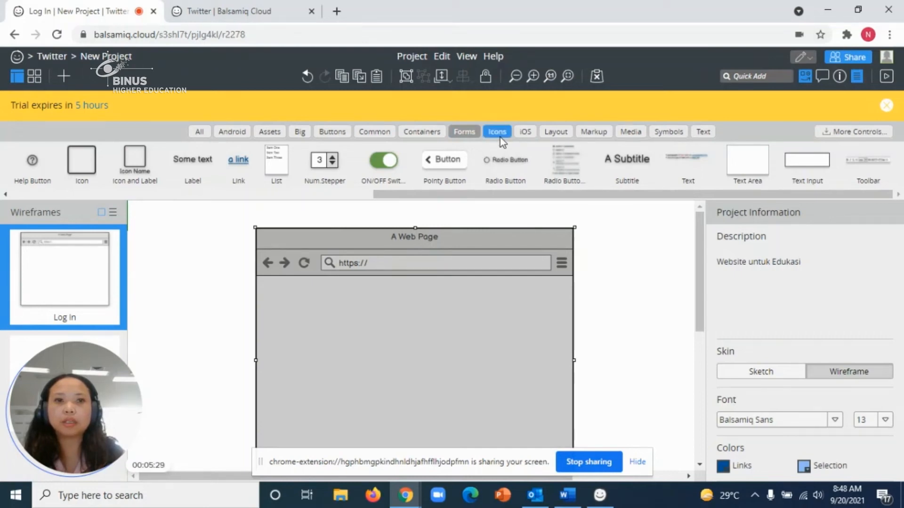
click(501, 136)
drag(40, 194, 67, 197)
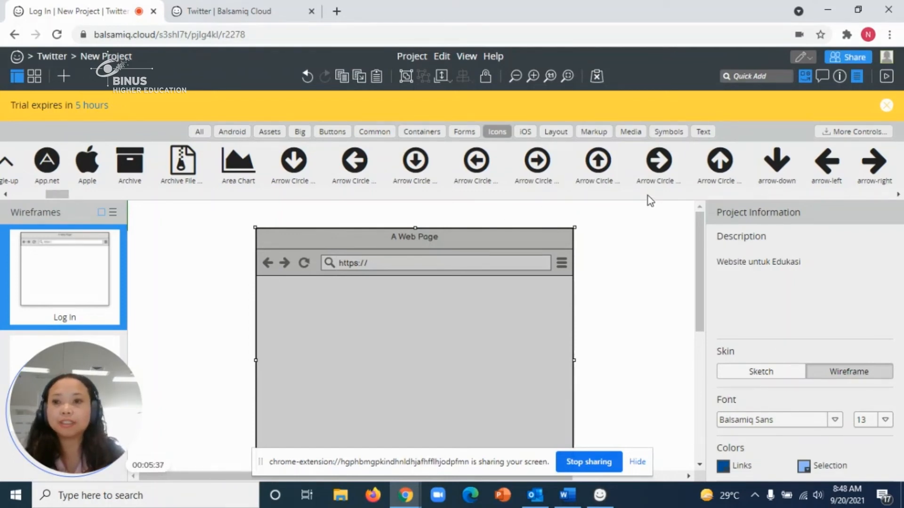
click(531, 134)
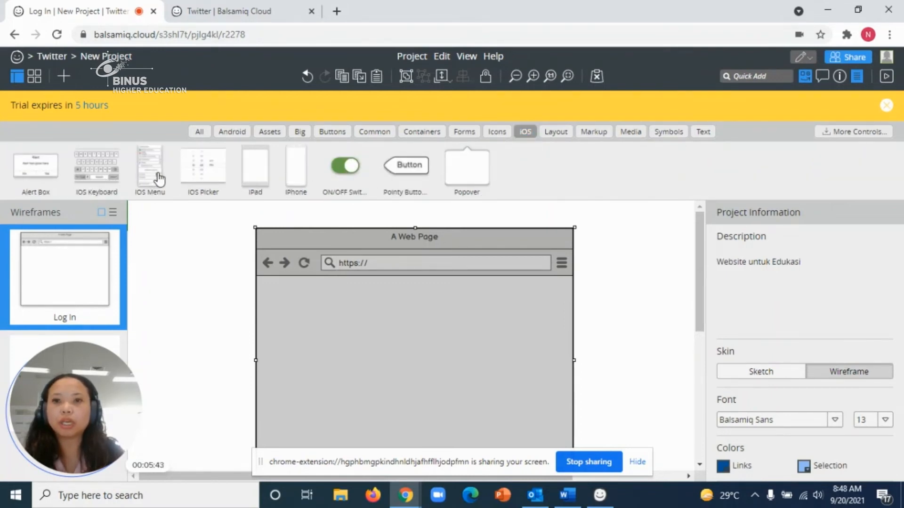
click(559, 135)
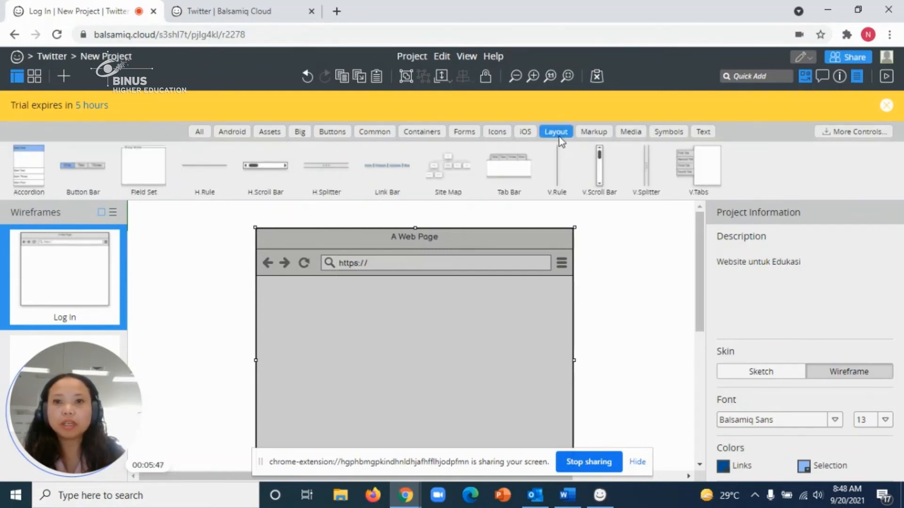
click(595, 136)
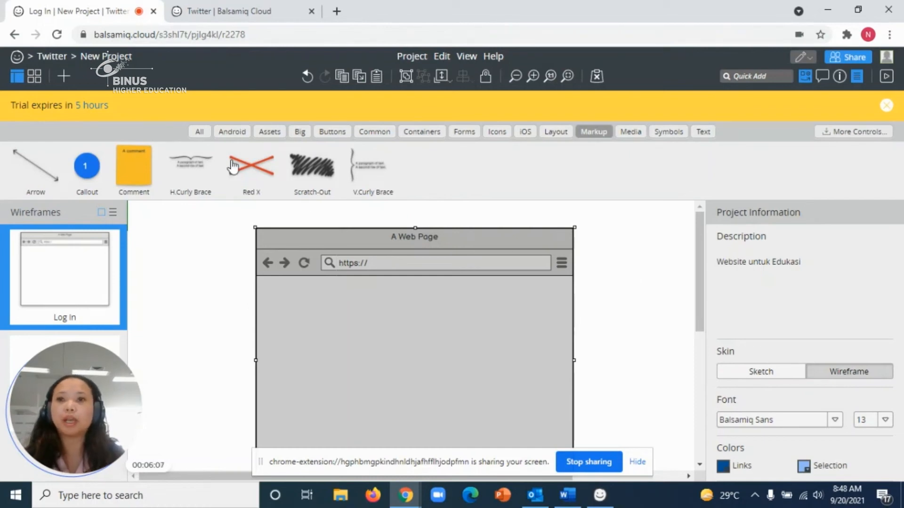
click(629, 134)
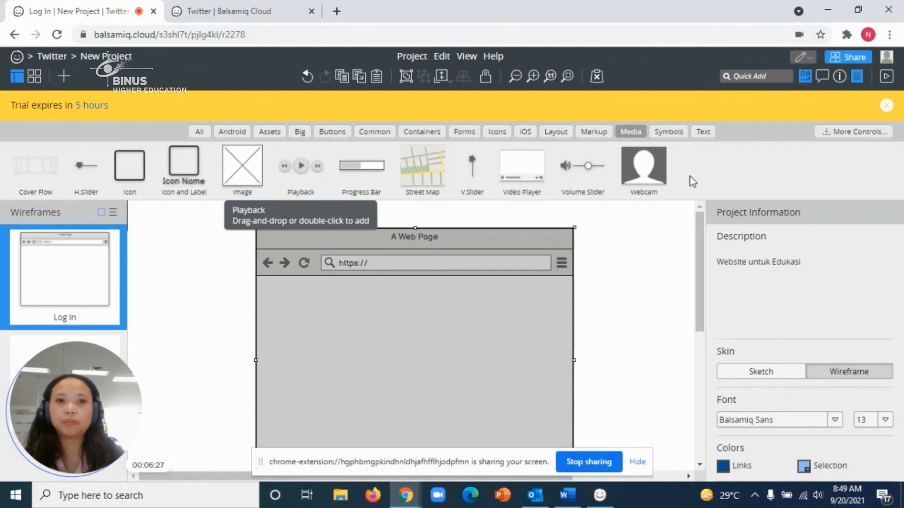
click(675, 134)
click(696, 134)
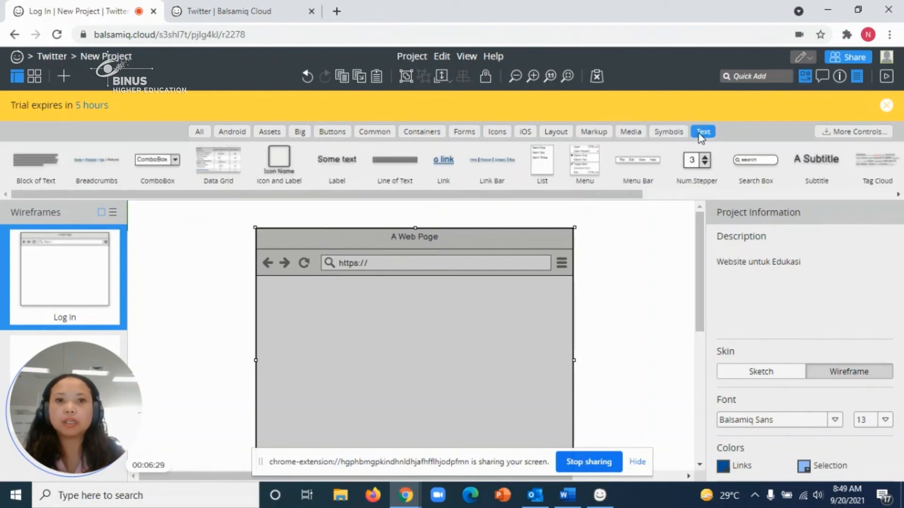
drag(495, 197, 340, 193)
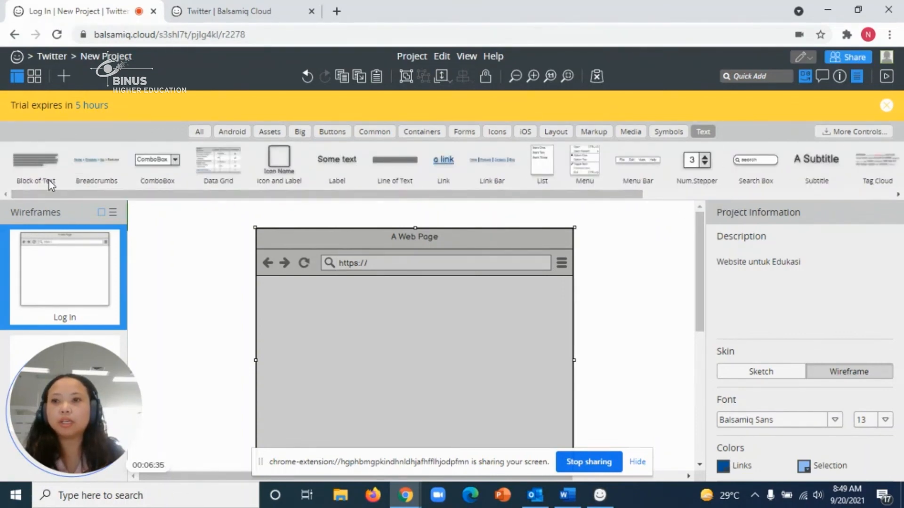